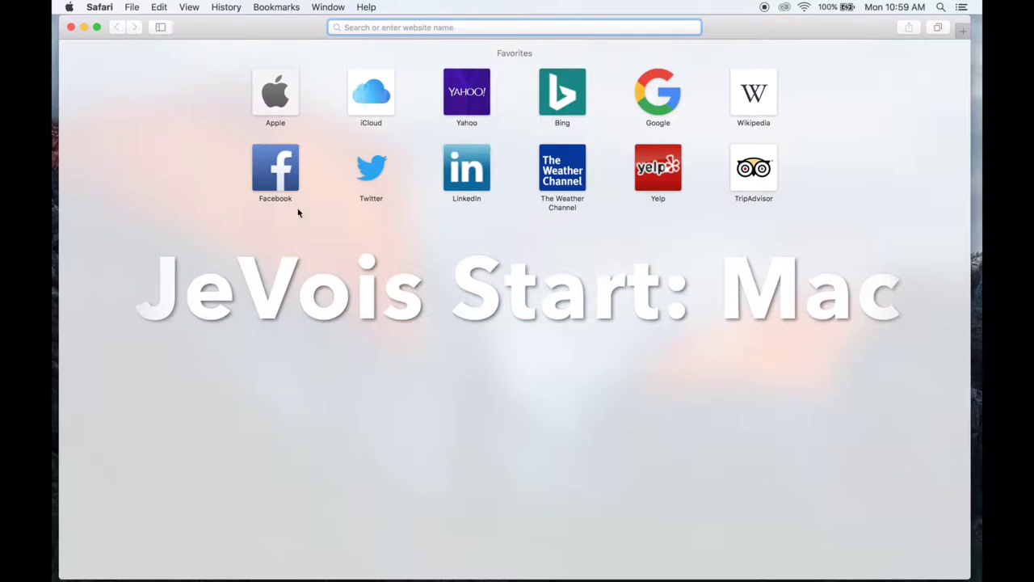
Load jevois.org/start in Safari and scroll down the JeVois Start page
type("jevoi")
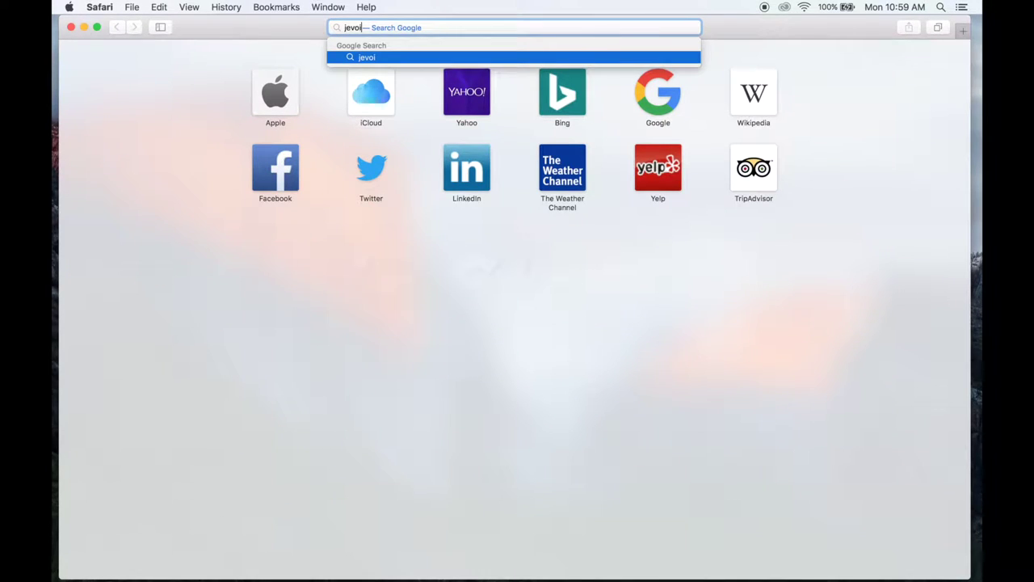
type("s.org/start")
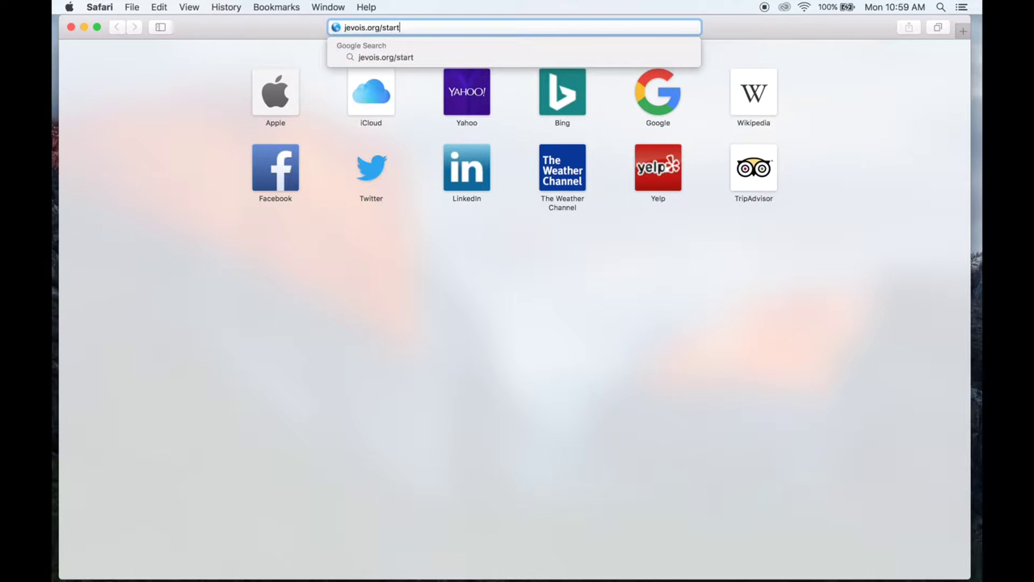
key("Return")
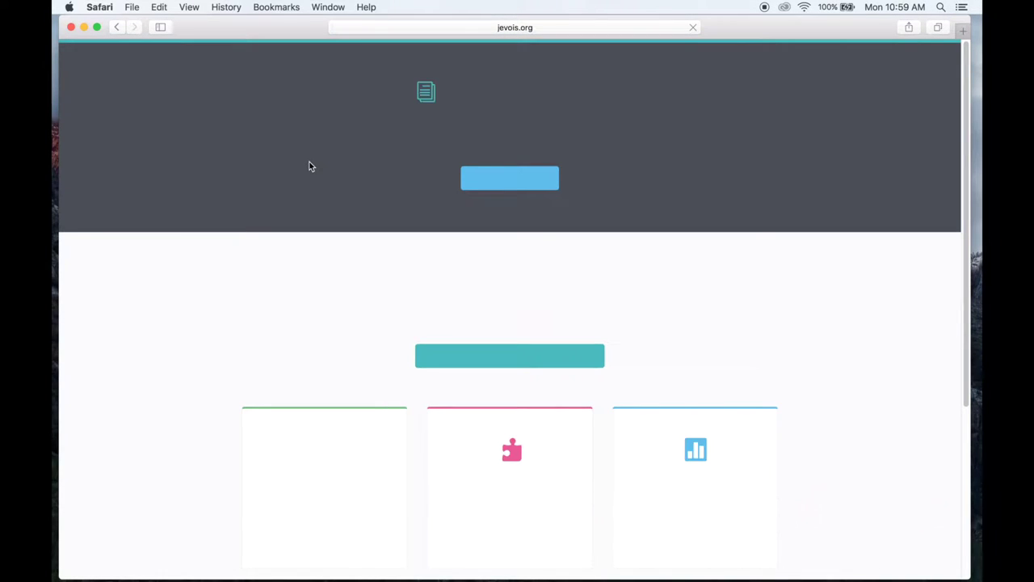
scroll(432, 198, "down", 3)
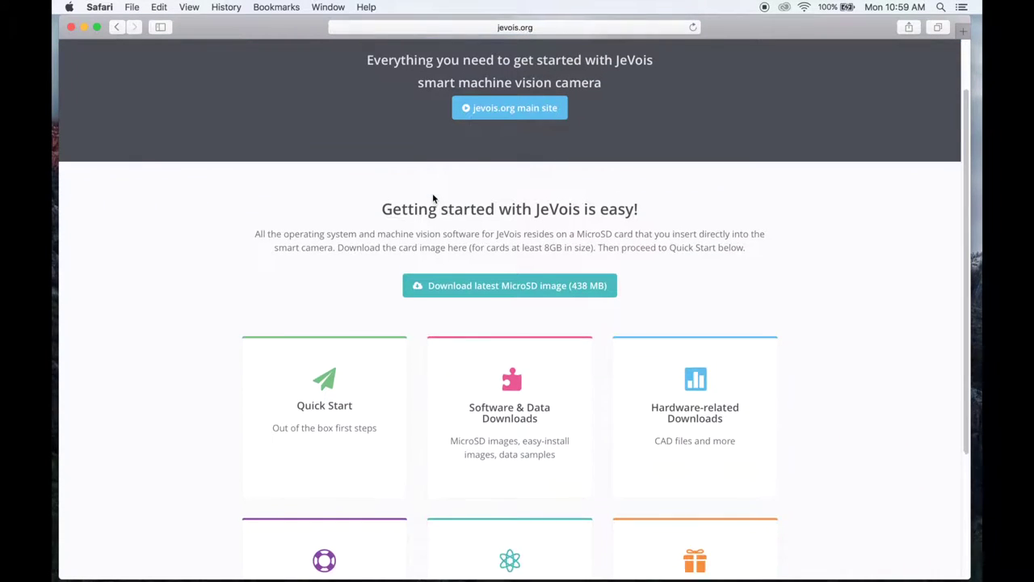
scroll(433, 198, "down", 1)
scroll(433, 198, "down", 1)
scroll(432, 198, "down", 1)
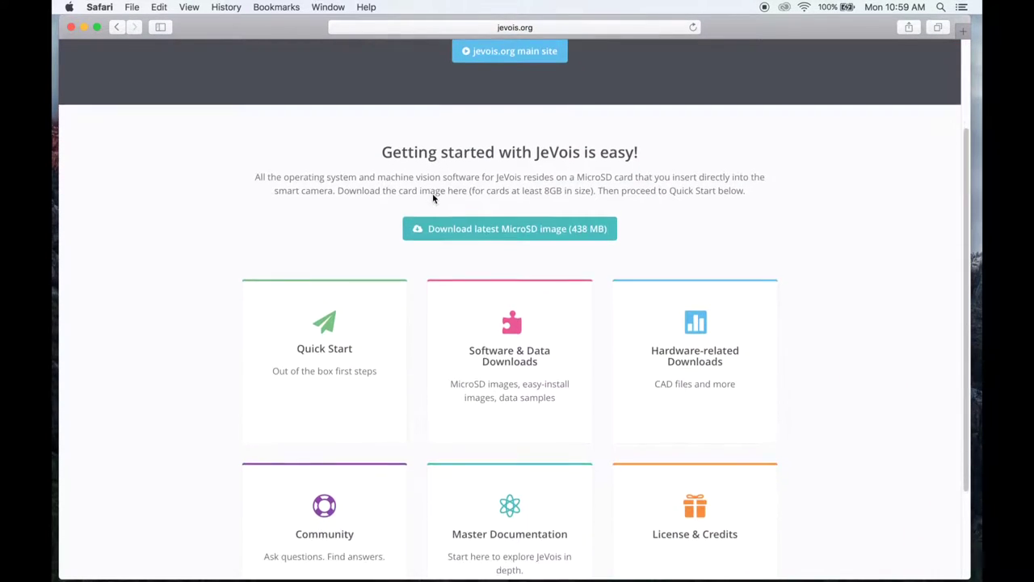
scroll(433, 198, "down", 1)
Open the Quick Start guide and download the latest 438 MB microSD card image
left_click(334, 327)
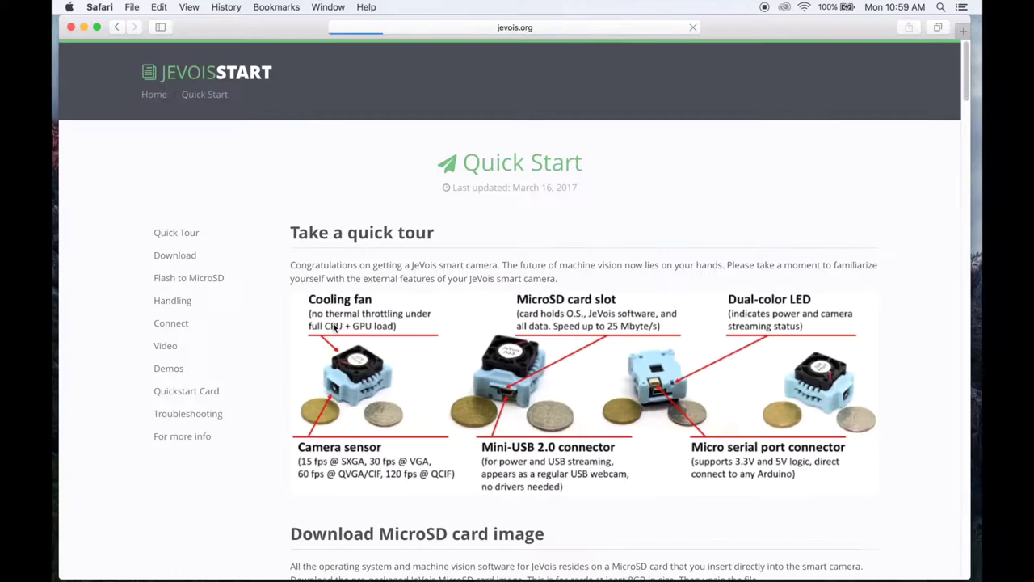
scroll(538, 225, "down", 5)
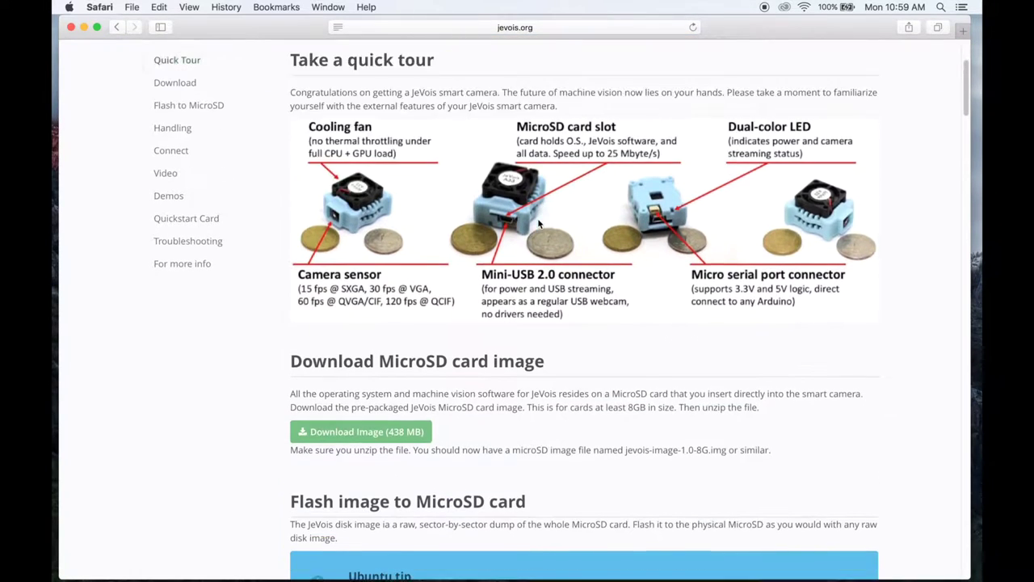
scroll(540, 226, "down", 4)
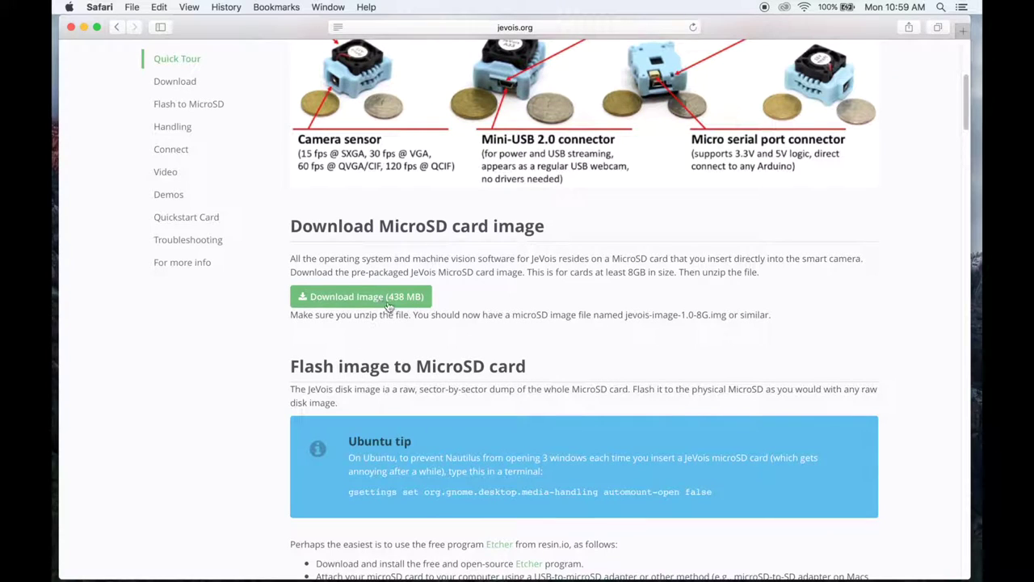
left_click(406, 298)
Go to the Flash image to MicroSD section and follow its link to the Etcher website
scroll(546, 269, "down", 3)
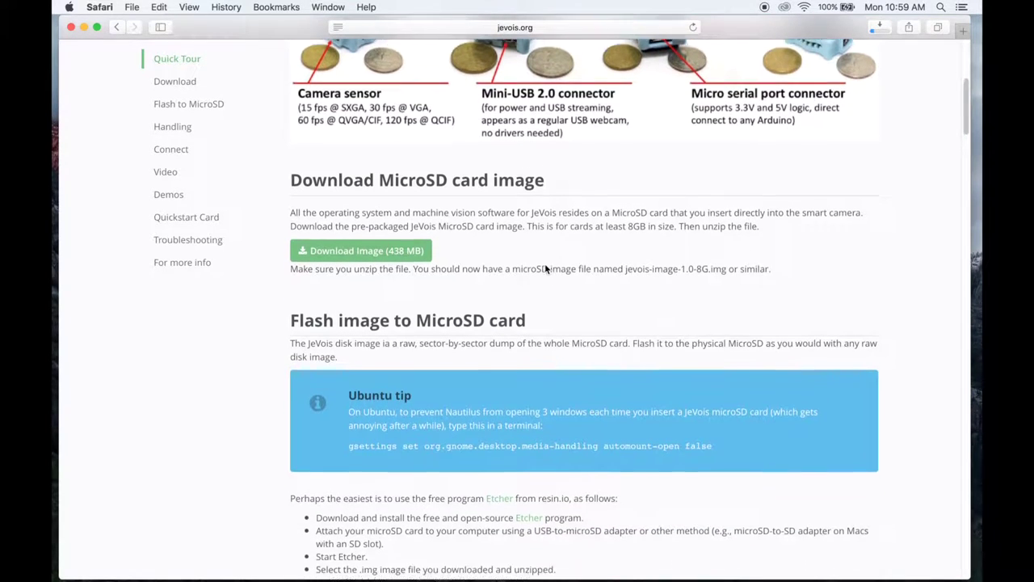
scroll(544, 264, "down", 1)
scroll(545, 264, "down", 2)
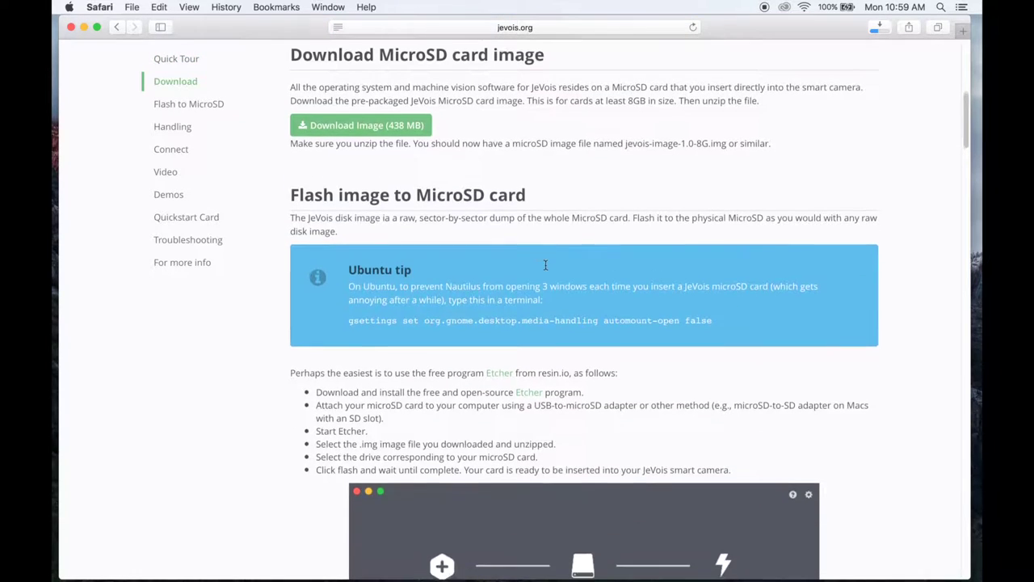
scroll(544, 263, "down", 3)
scroll(544, 266, "down", 2)
scroll(546, 269, "down", 2)
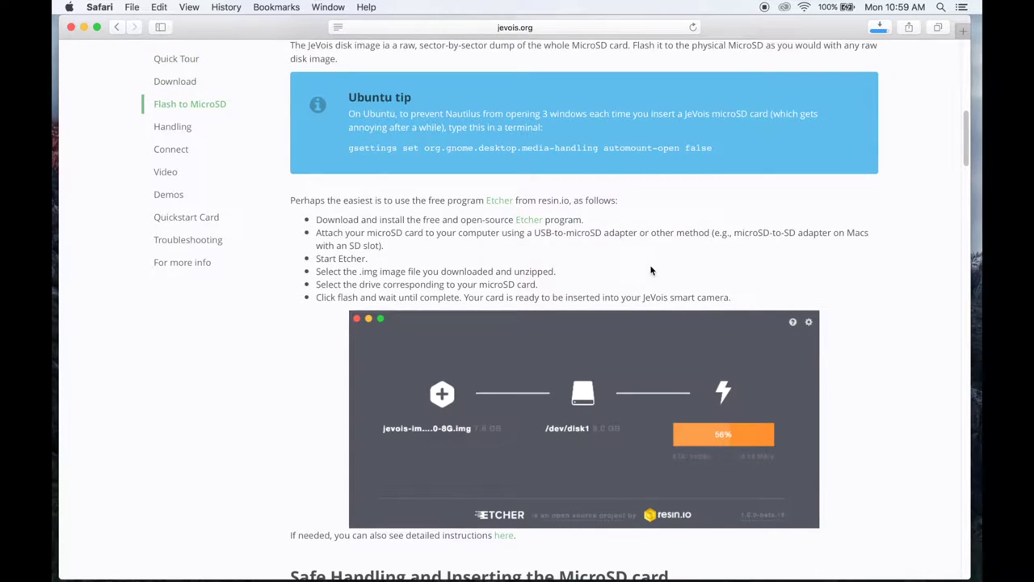
left_click(528, 219)
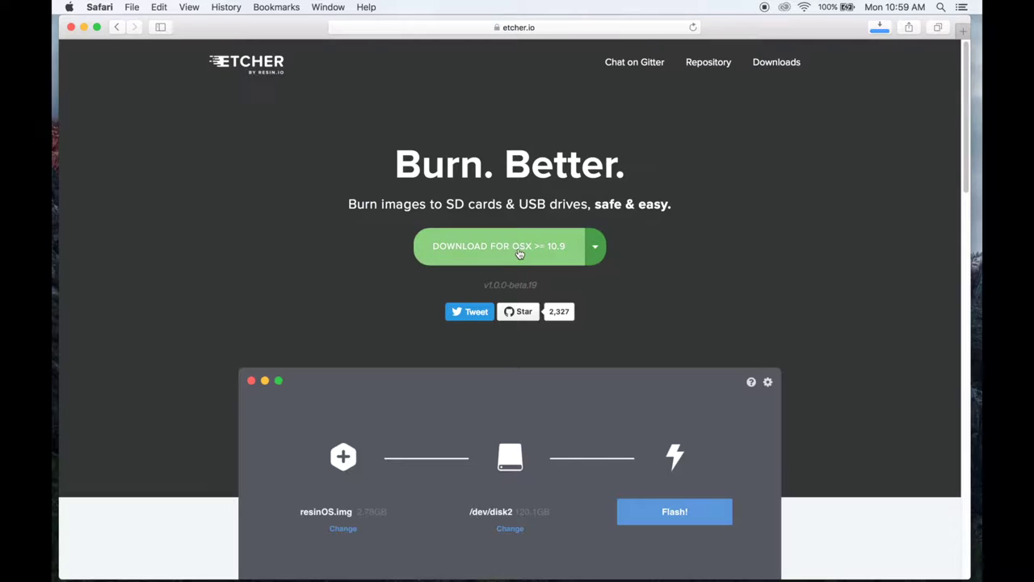
Download Etcher for OSX >= 10.9, go back to the JeVois instructions and show recent downloads
left_click(539, 248)
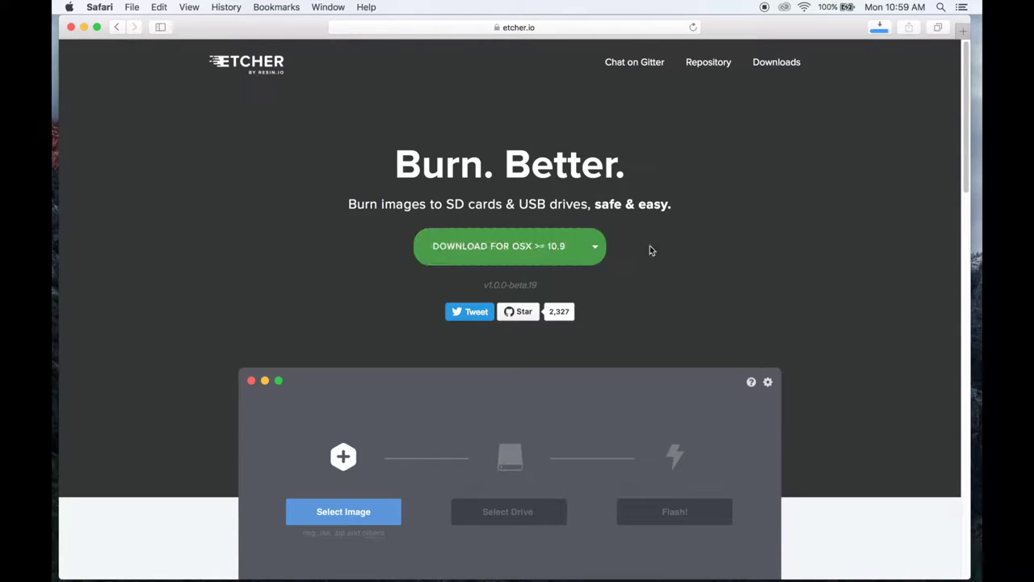
left_click(118, 27)
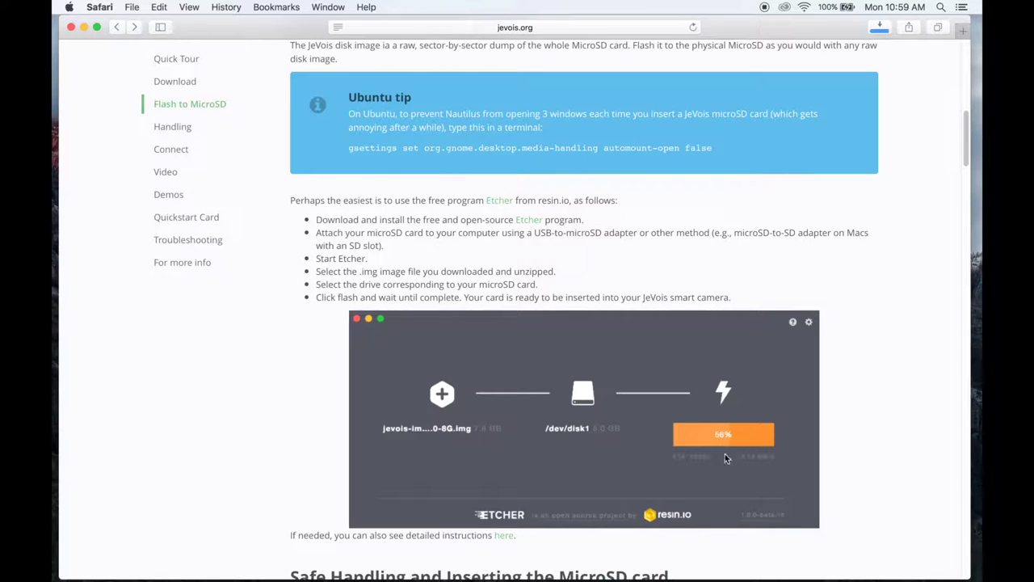
mouse_move(725, 484)
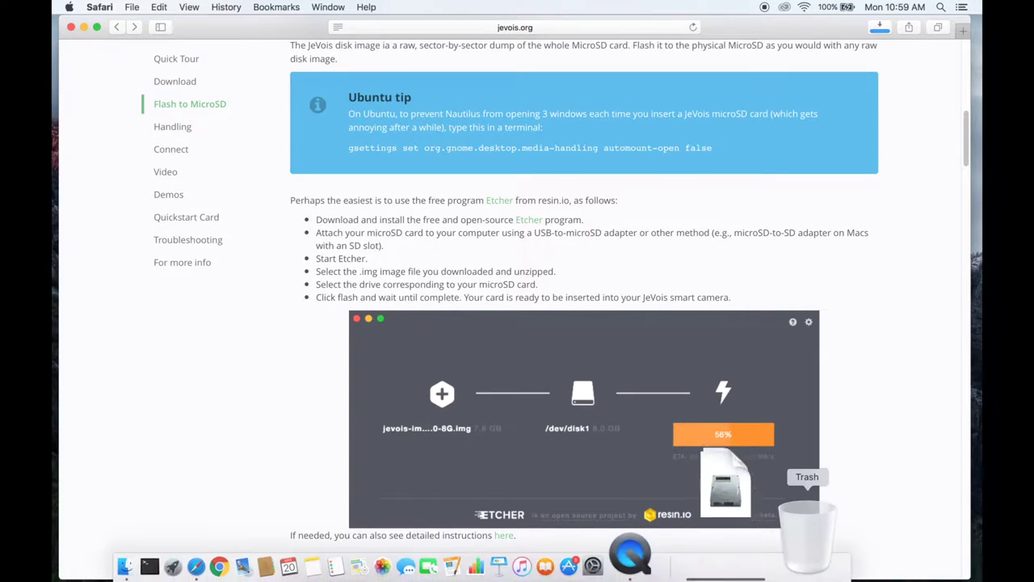
left_click(766, 552)
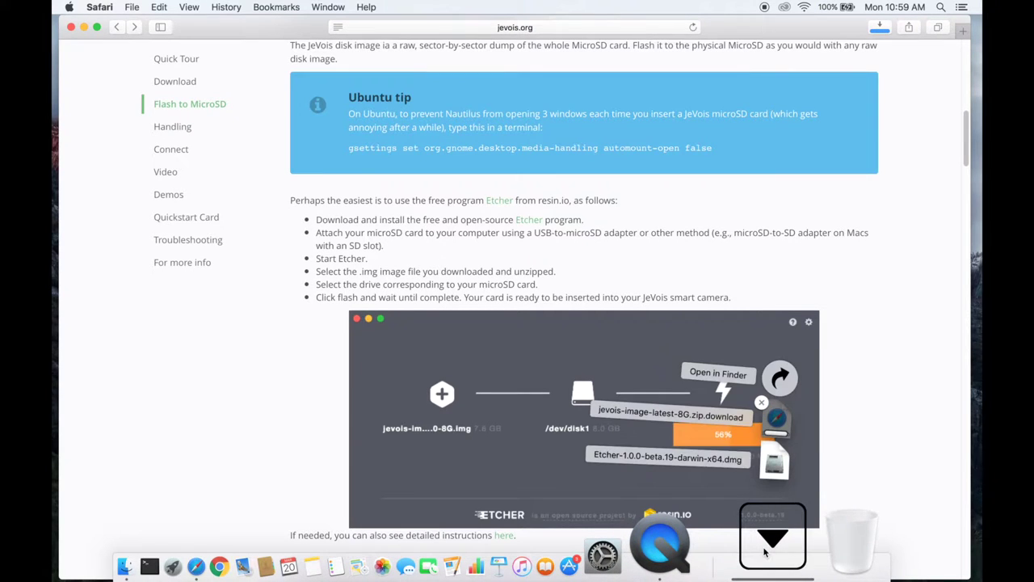
Open the Etcher disk image and drag Etcher onto the Applications folder
left_click(798, 464)
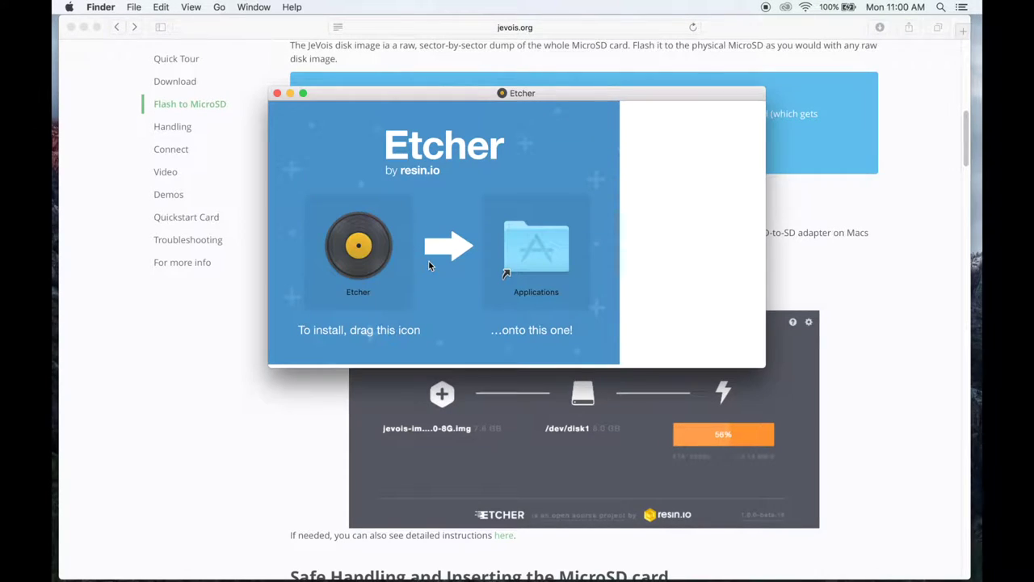
left_click(355, 256)
left_click_drag(356, 257, 514, 269)
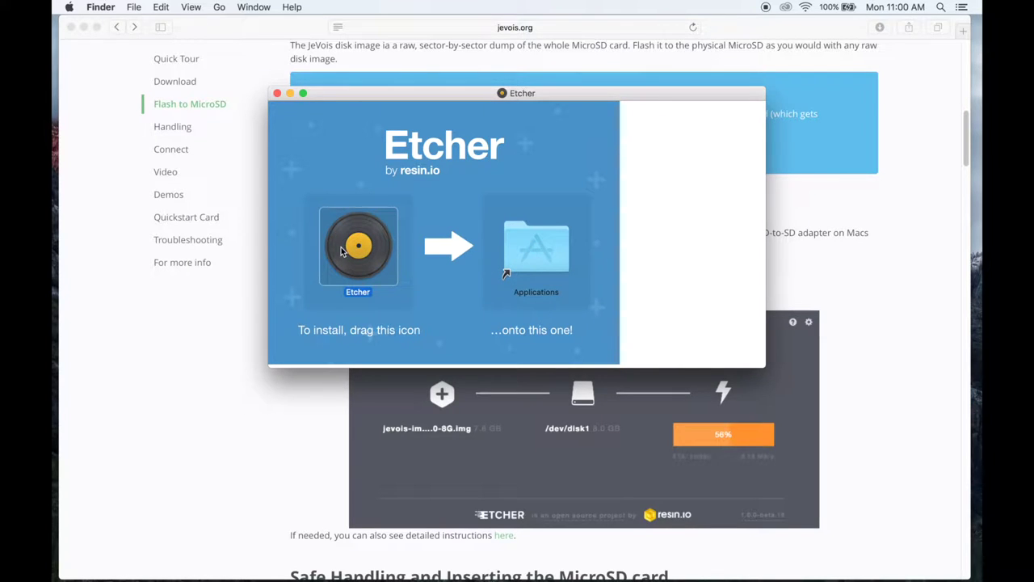
left_click_drag(514, 269, 536, 253)
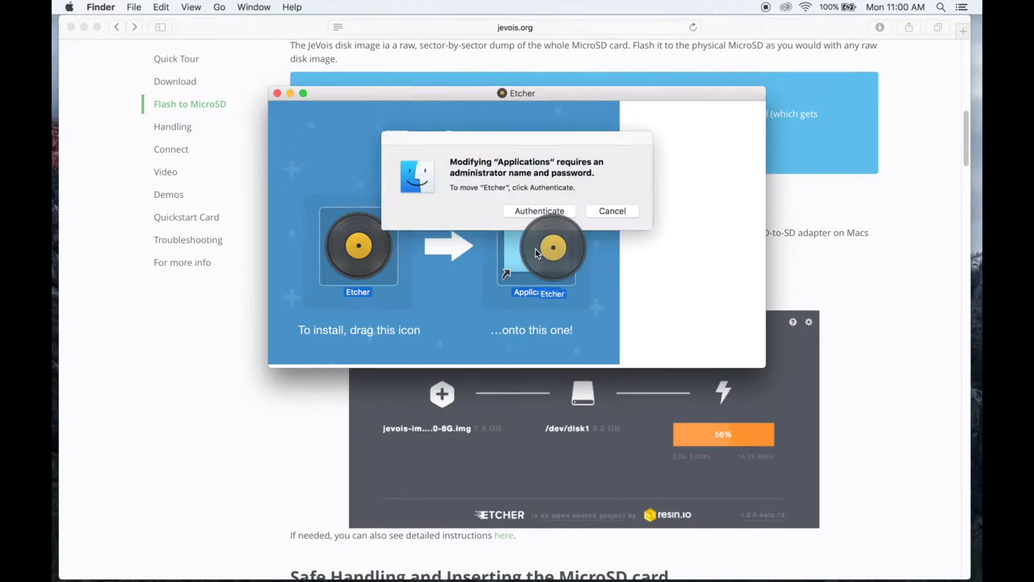
Authenticate the copy with administrator credentials and close the Etcher installer window
left_click(527, 211)
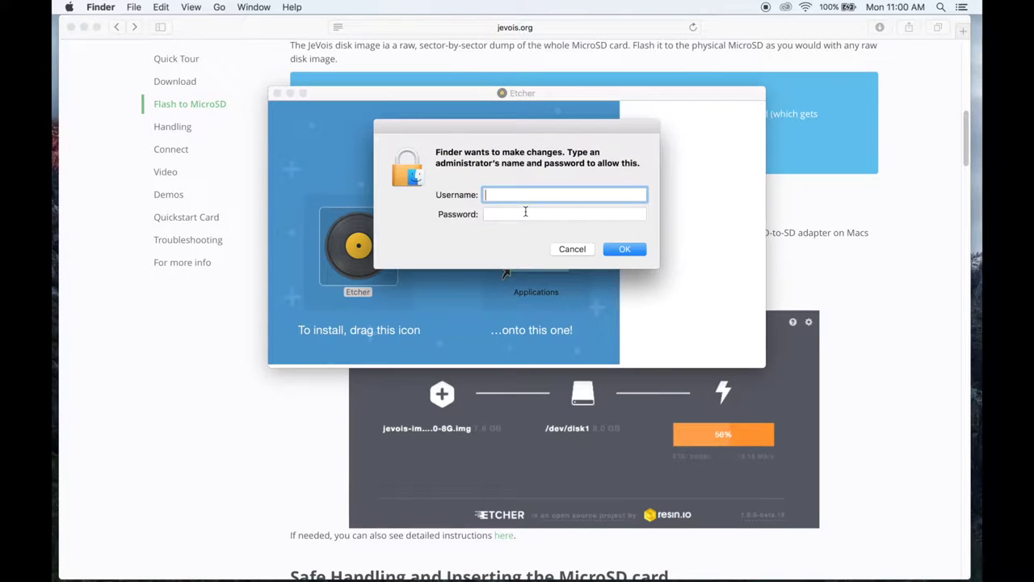
type("itti")
key("Tab")
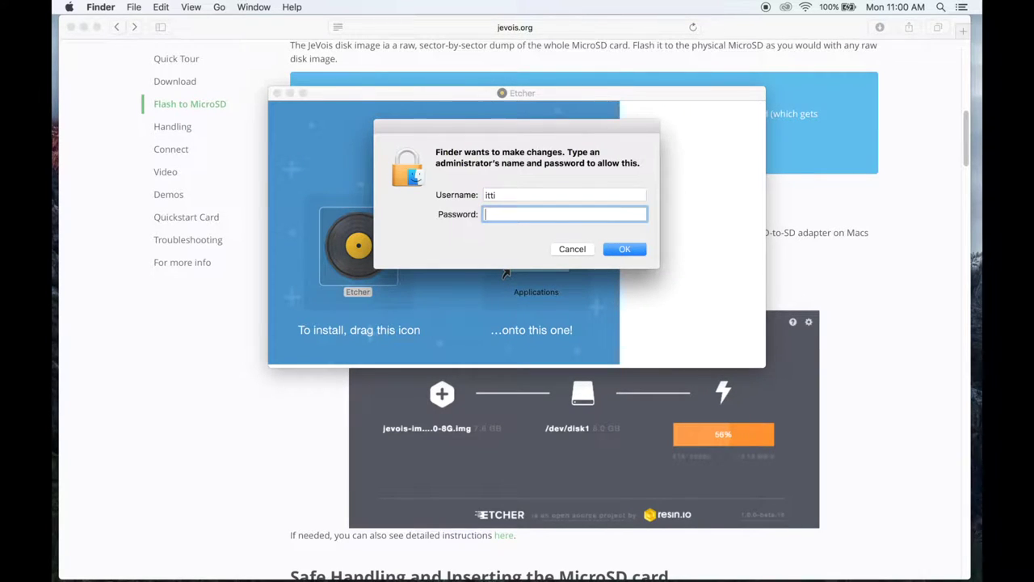
type("i")
key("Return")
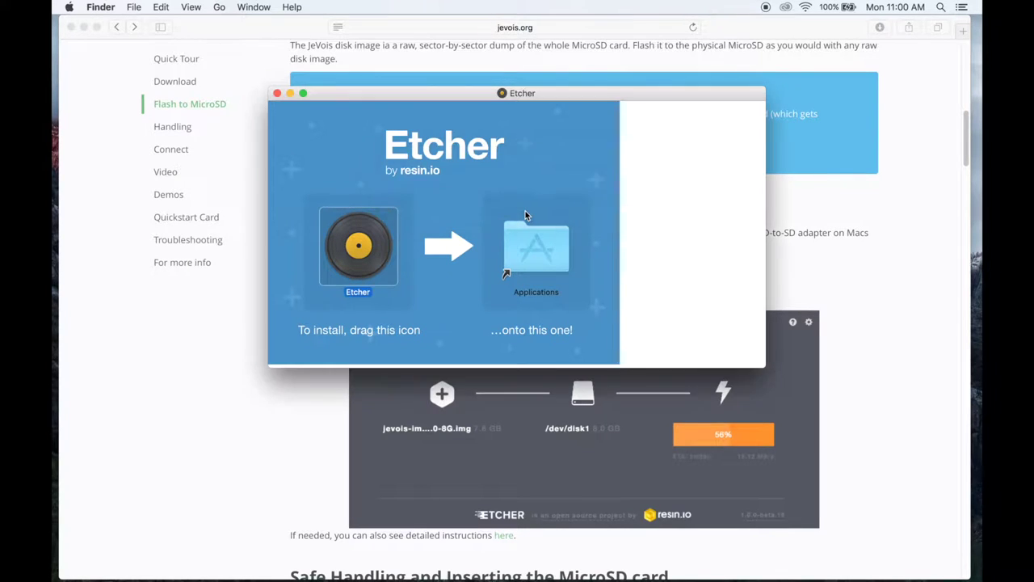
left_click(277, 94)
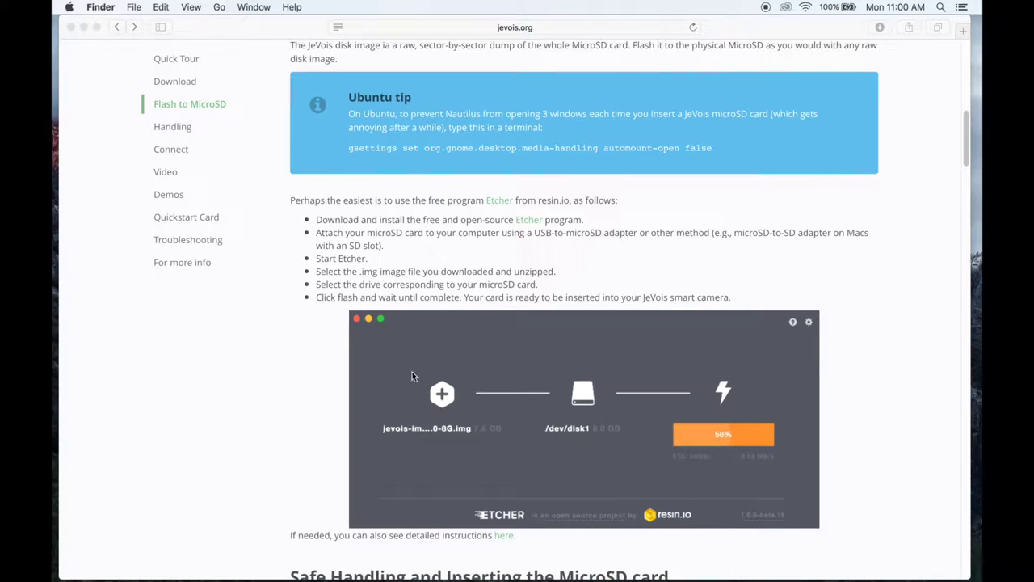
mouse_move(228, 537)
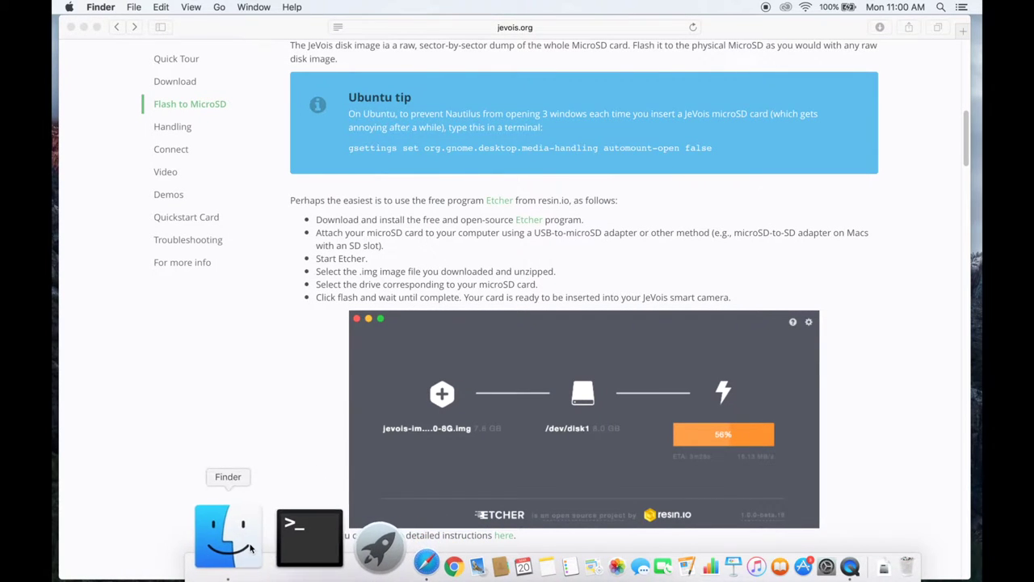
Launch Etcher from Finder's Applications folder and confirm the downloaded-app warning
left_click(222, 543)
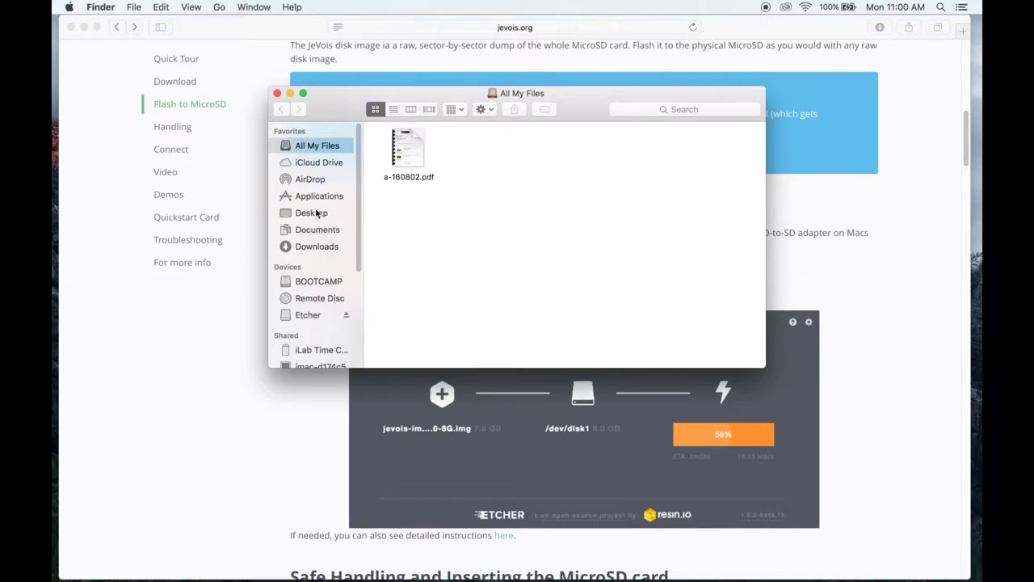
left_click(315, 202)
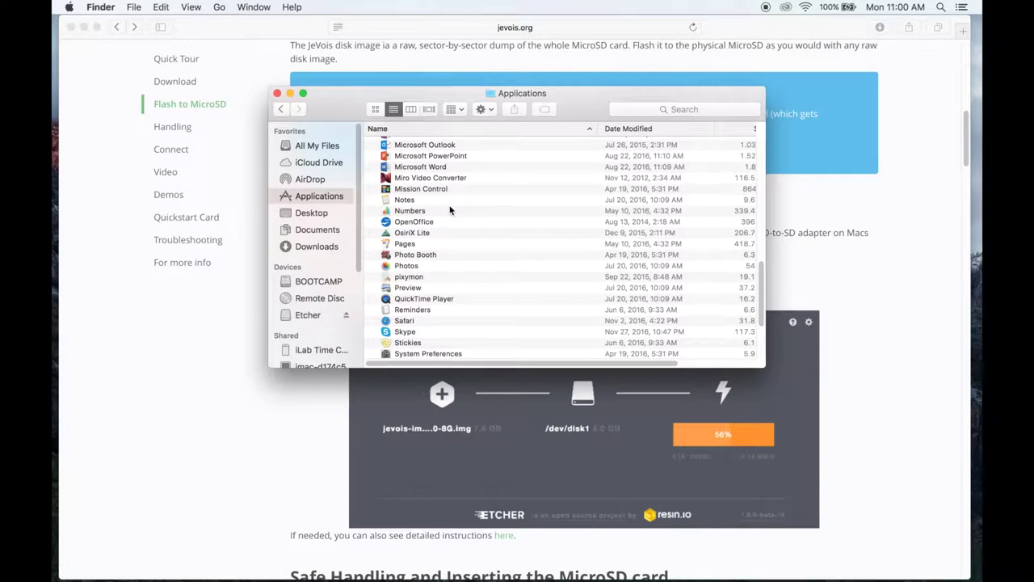
scroll(450, 210, "up", 2)
scroll(450, 210, "up", 4)
scroll(450, 210, "up", 3)
scroll(450, 210, "up", 5)
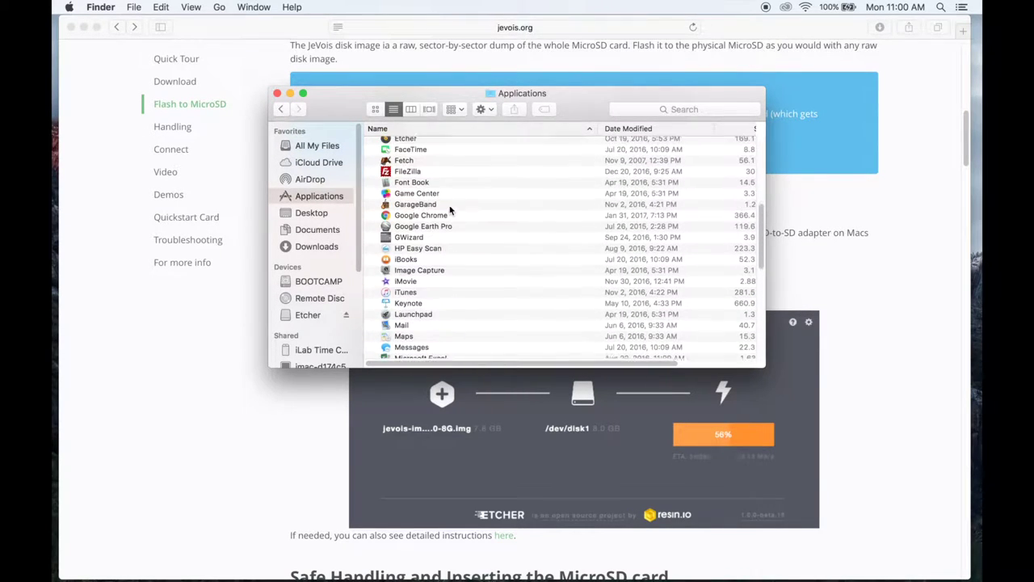
scroll(450, 212, "up", 2)
scroll(436, 212, "up", 3)
left_click(409, 197)
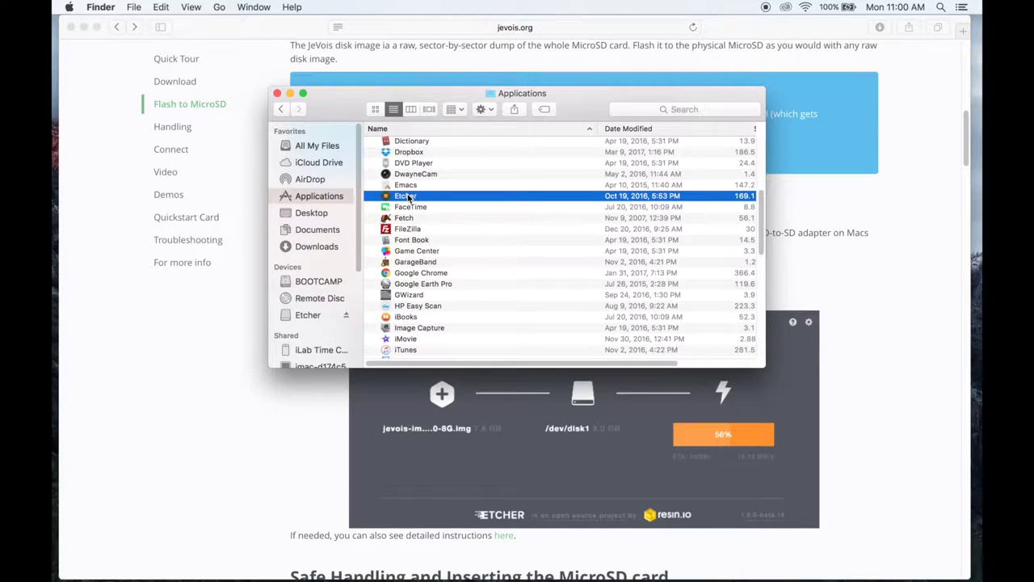
double_click(409, 197)
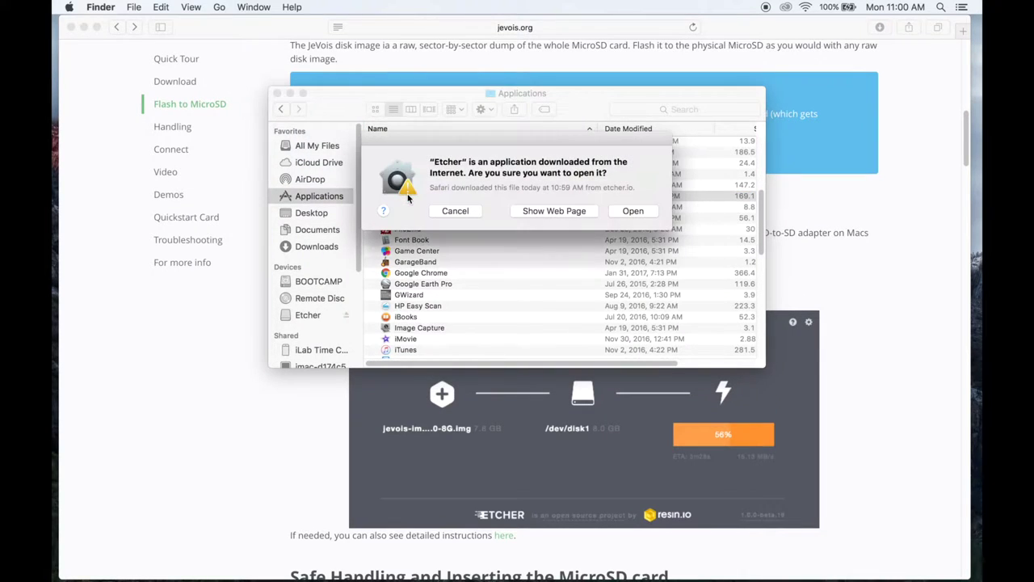
left_click(633, 211)
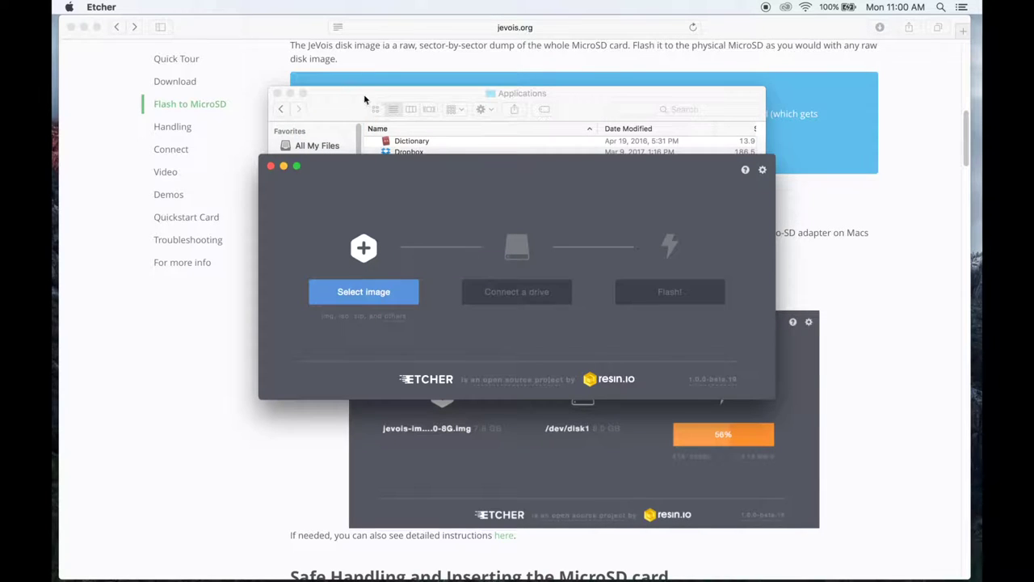
Close Finder, minimize Safari, and load Downloads/jevois-image-1.0-8G.img into Etcher
left_click_drag(347, 168, 303, 152)
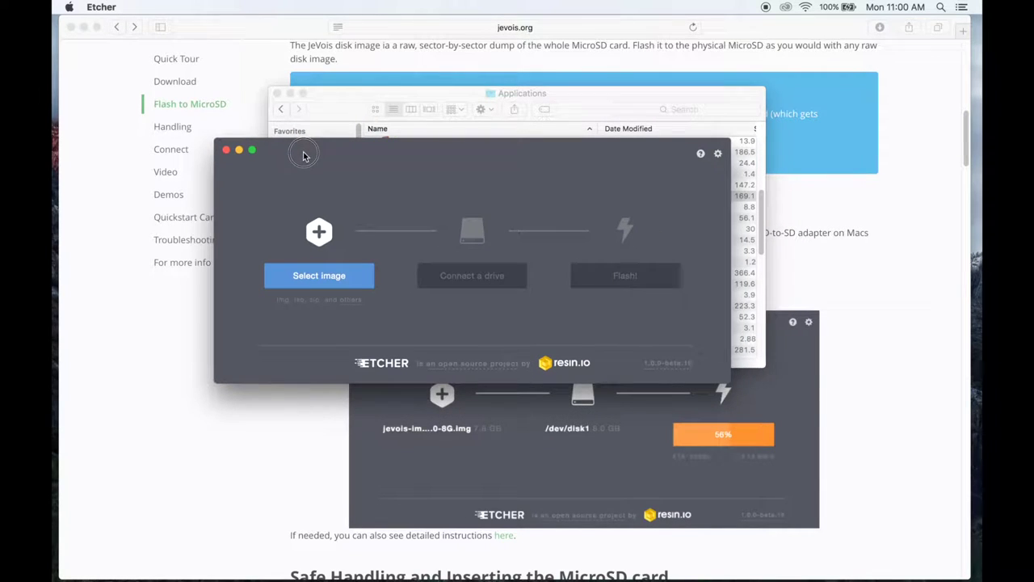
left_click(277, 93)
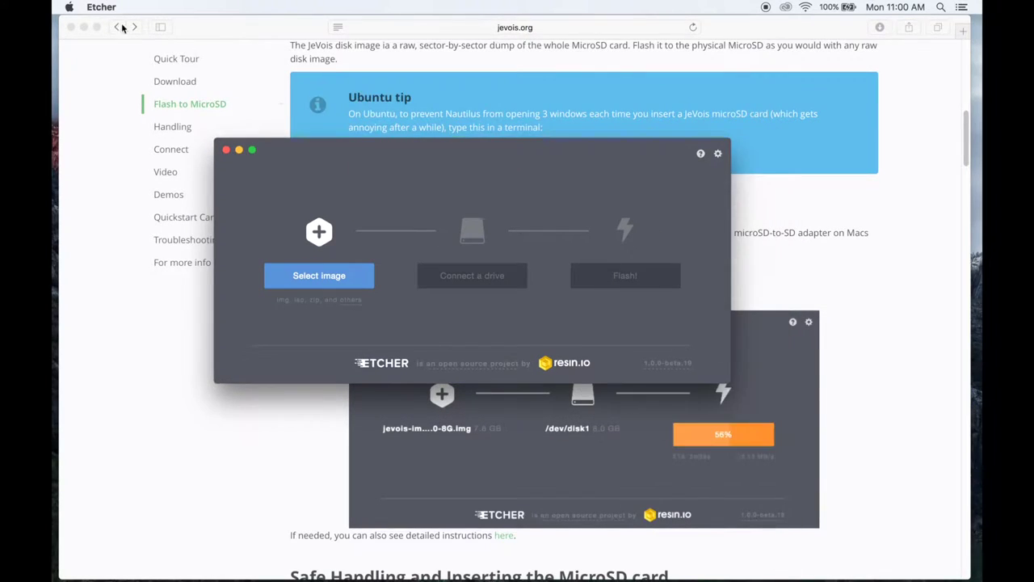
left_click(84, 27)
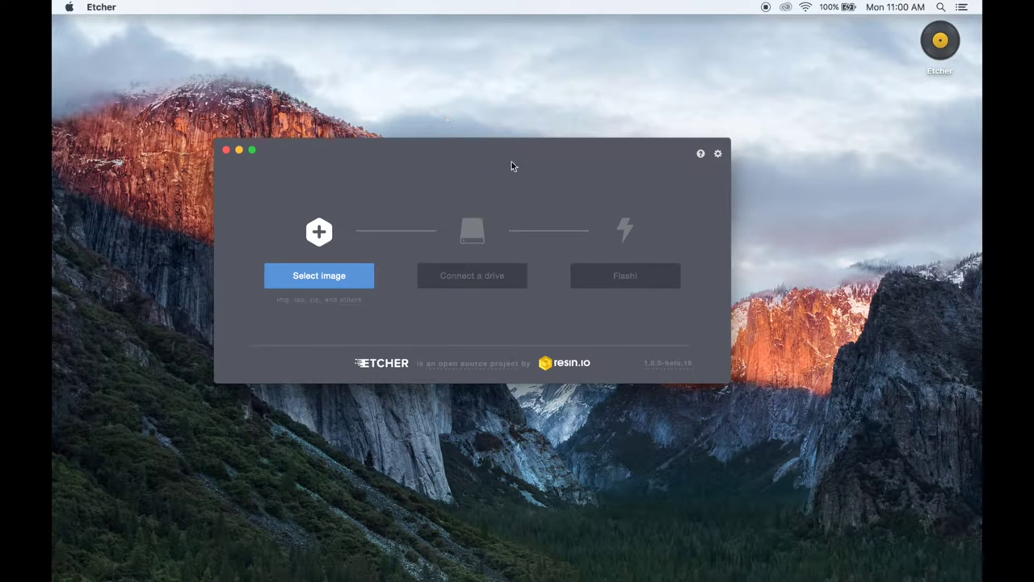
left_click(315, 280)
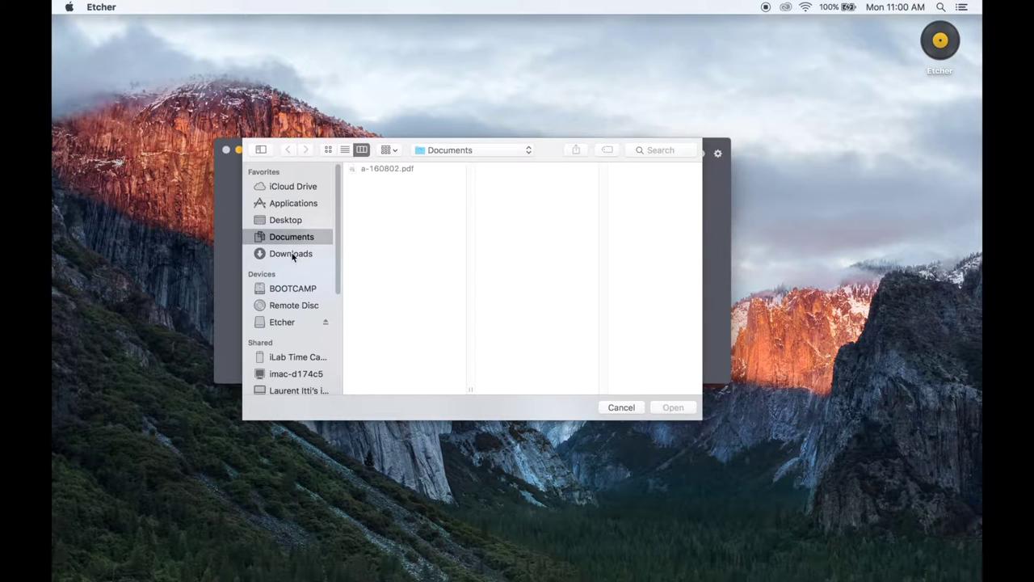
left_click(292, 256)
left_click(390, 181)
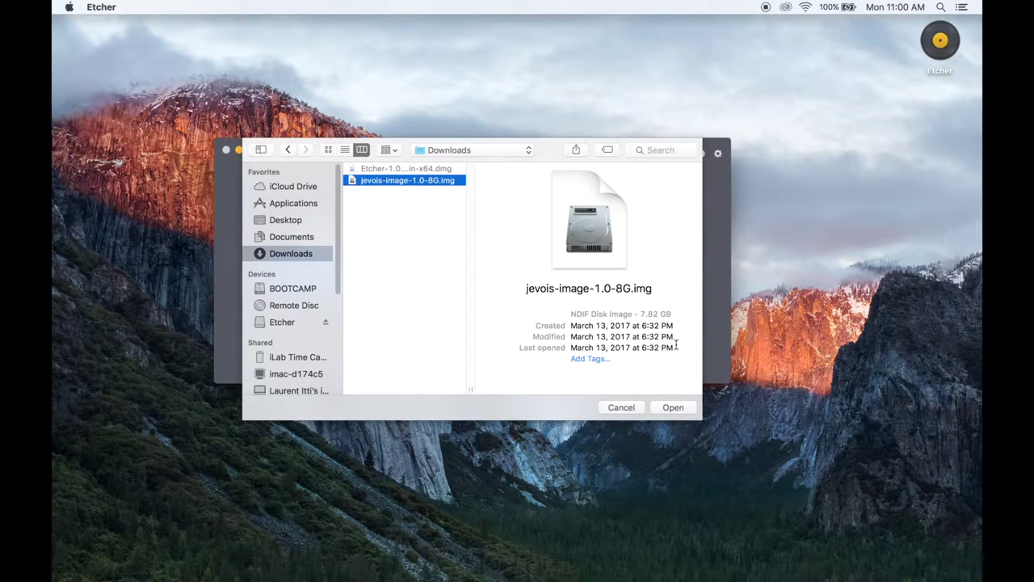
left_click(686, 408)
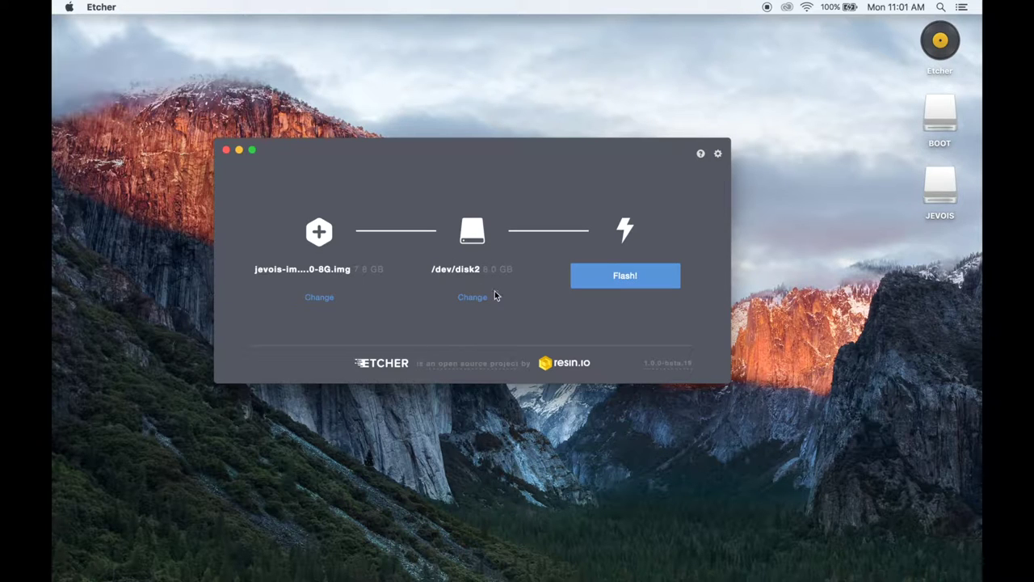
Flash the JeVois image to /dev/disk2, entering the administrator credentials
left_click(614, 277)
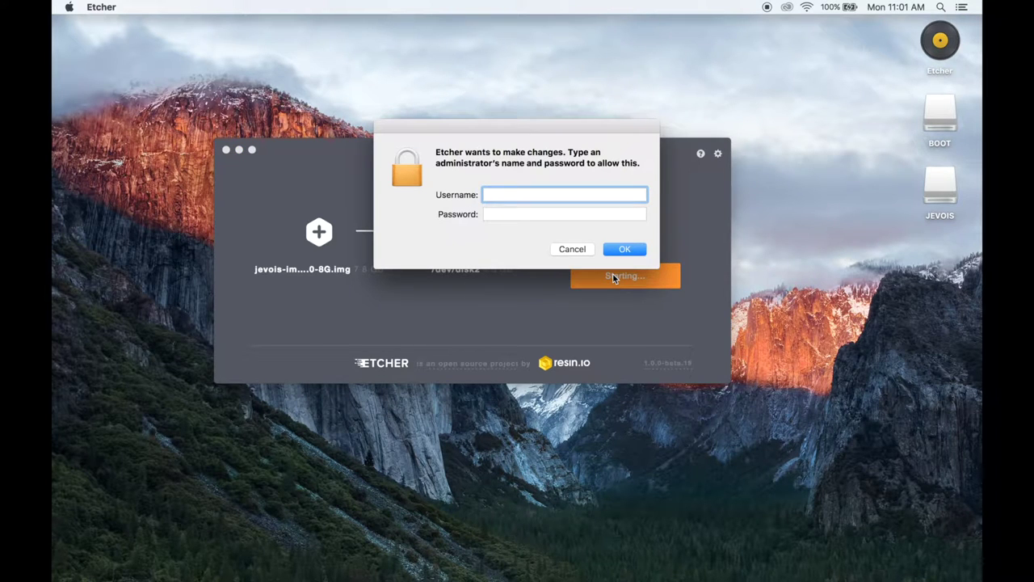
type("itti")
key("Tab")
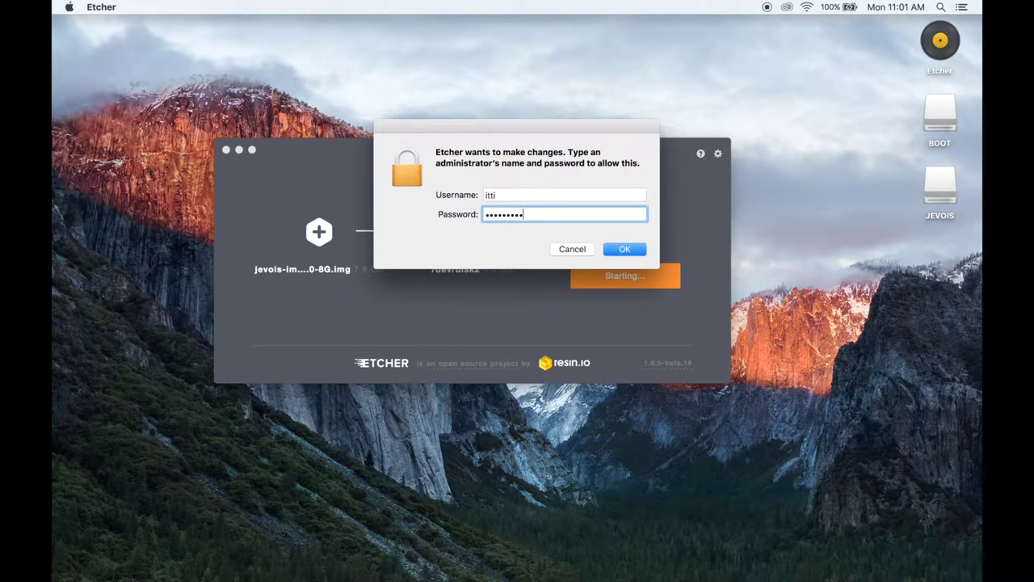
key("Return")
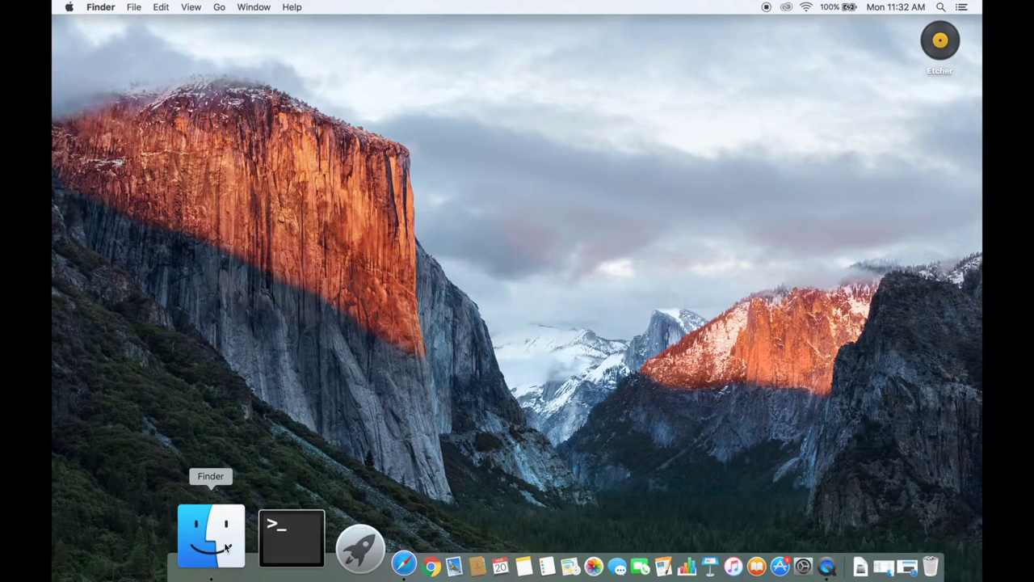
Open a Finder window and launch Photo Booth from the Applications list
left_click(227, 548)
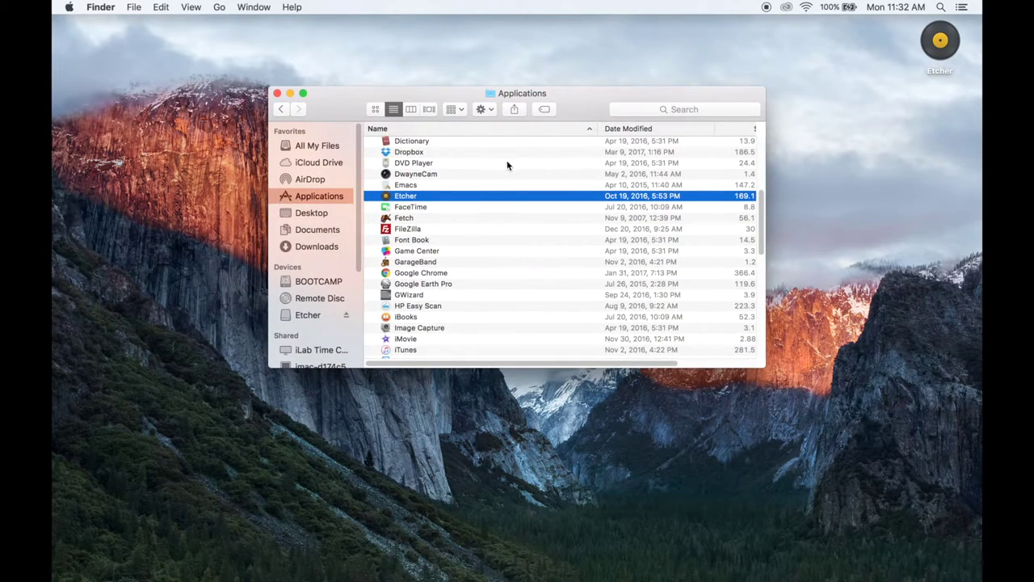
scroll(507, 165, "down", 1)
scroll(507, 165, "down", 2)
scroll(507, 165, "down", 2)
scroll(508, 165, "down", 3)
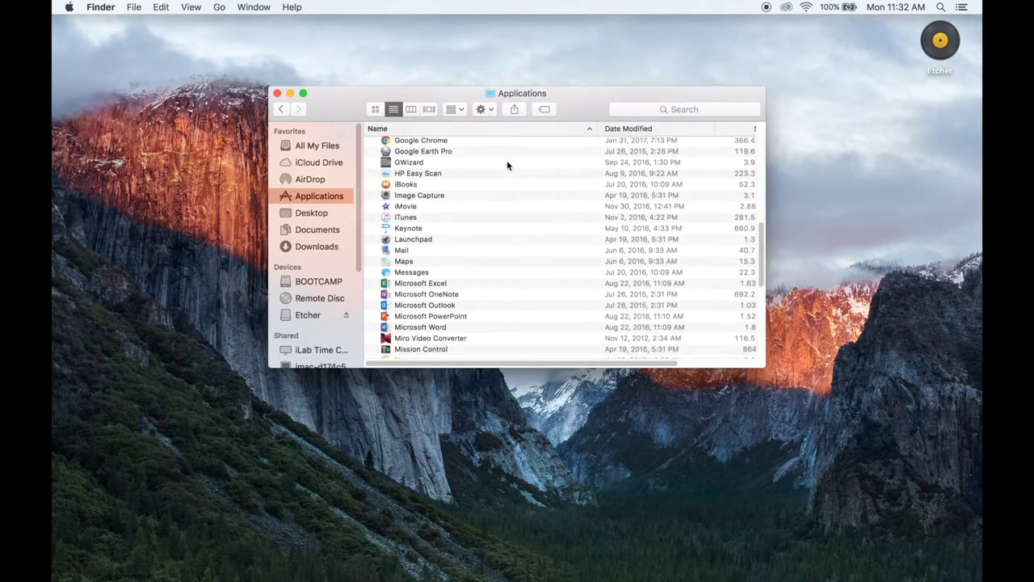
scroll(507, 165, "down", 1)
scroll(507, 165, "down", 3)
scroll(508, 165, "down", 1)
scroll(492, 202, "down", 2)
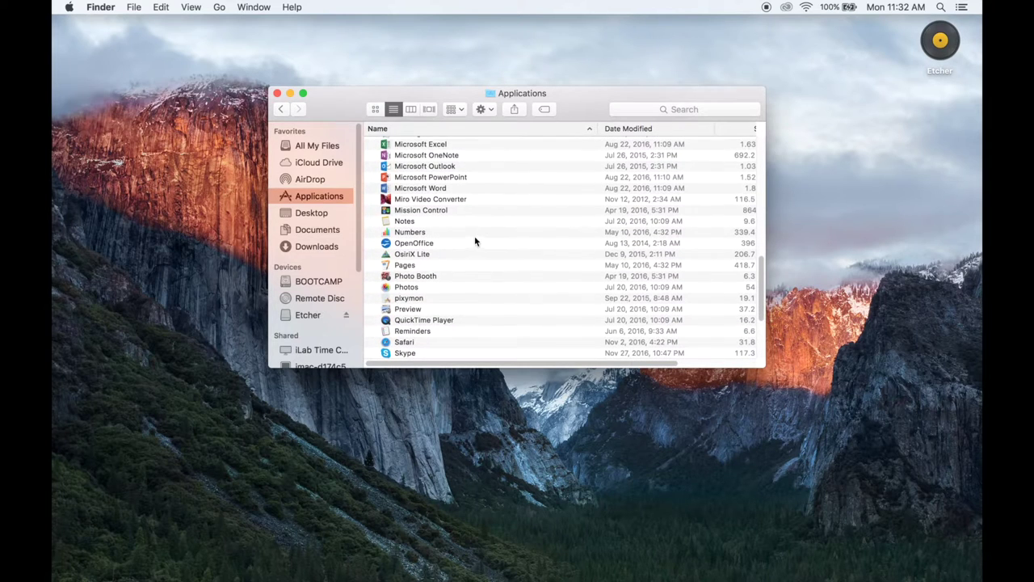
double_click(425, 277)
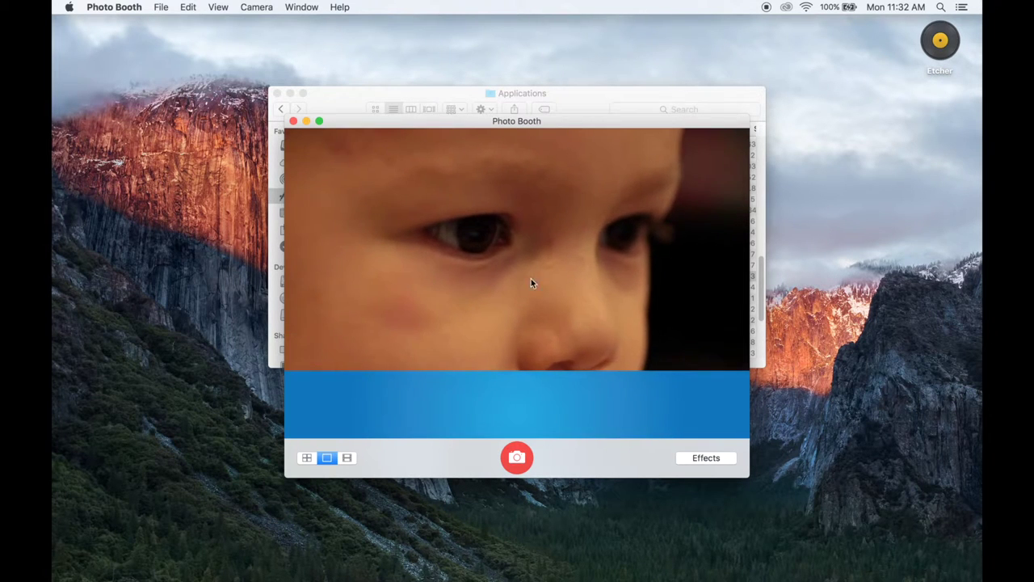
Close the Applications window so Photo Booth shows the JeVois stream, then bring Terminal forward
left_click(277, 94)
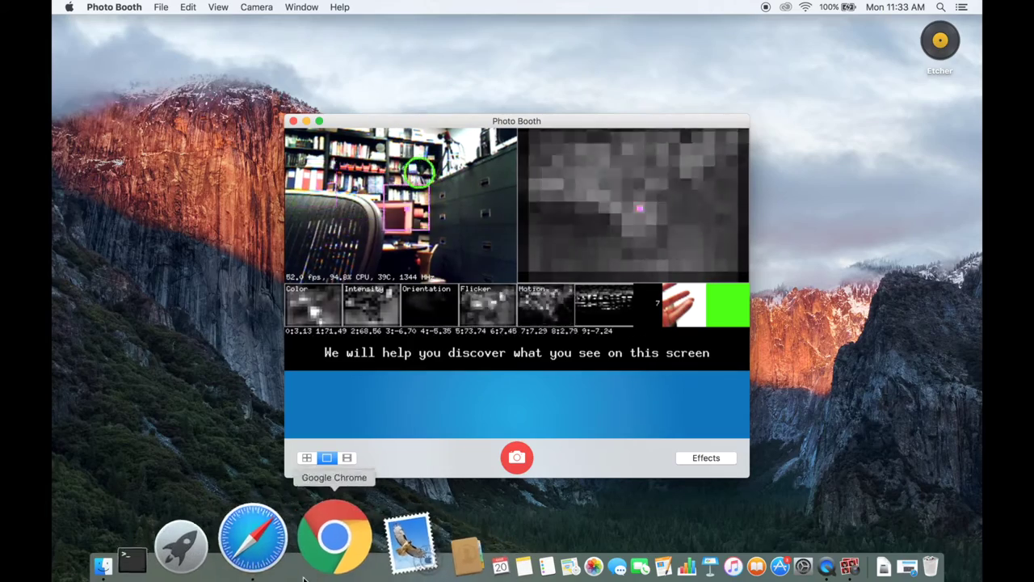
mouse_move(244, 537)
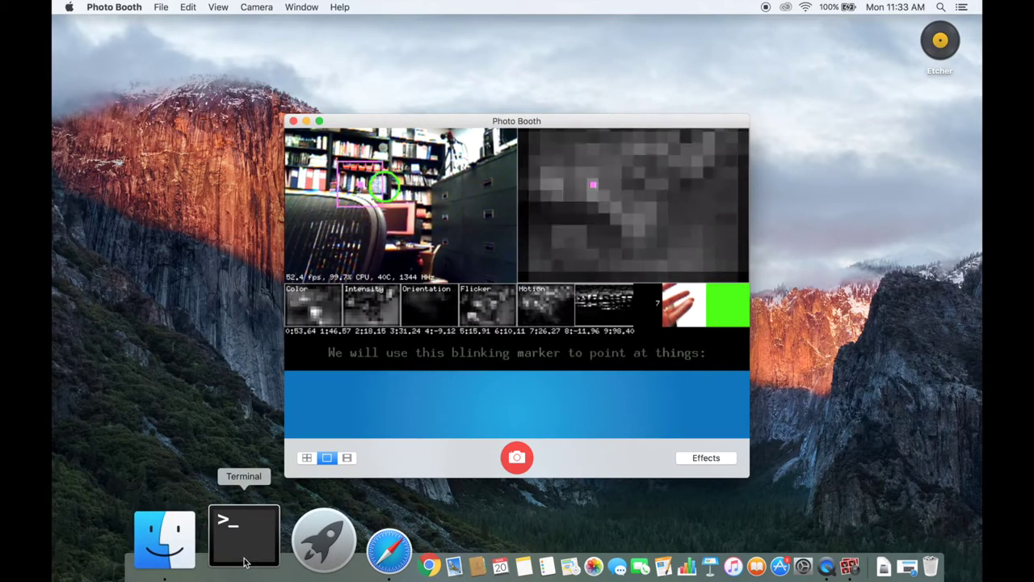
left_click(244, 537)
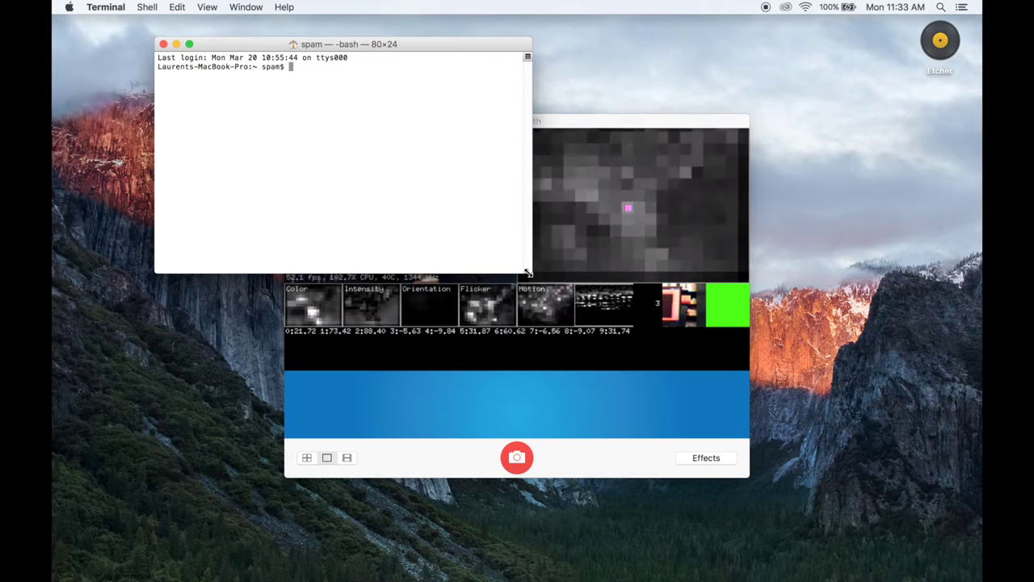
Enlarge Terminal, send help, listmappings and info to the camera, then return to Photo Booth
mouse_move(527, 273)
left_mouse_down()
mouse_move(653, 341)
mouse_move(700, 389)
left_mouse_up()
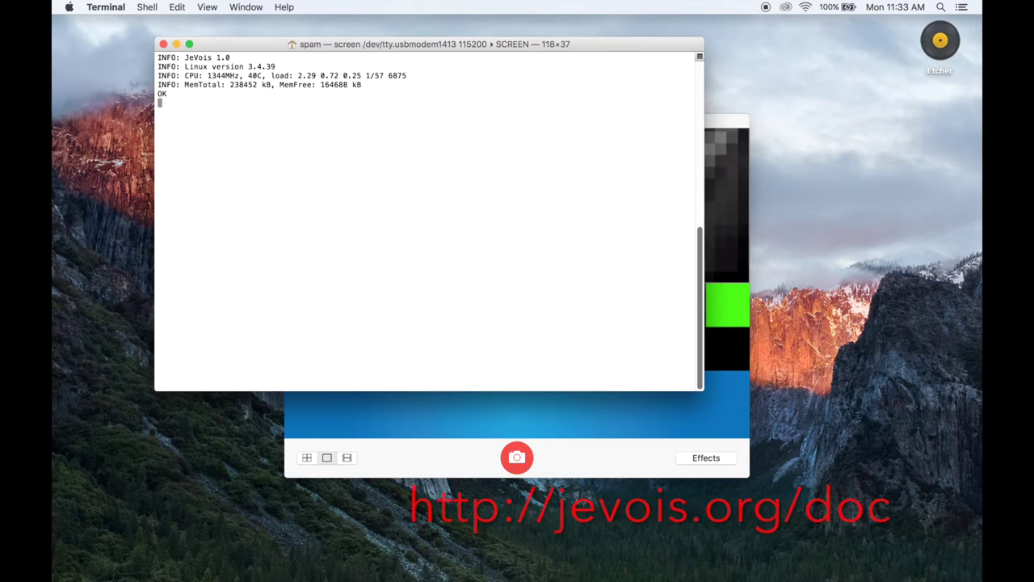
type("help")
key("Return")
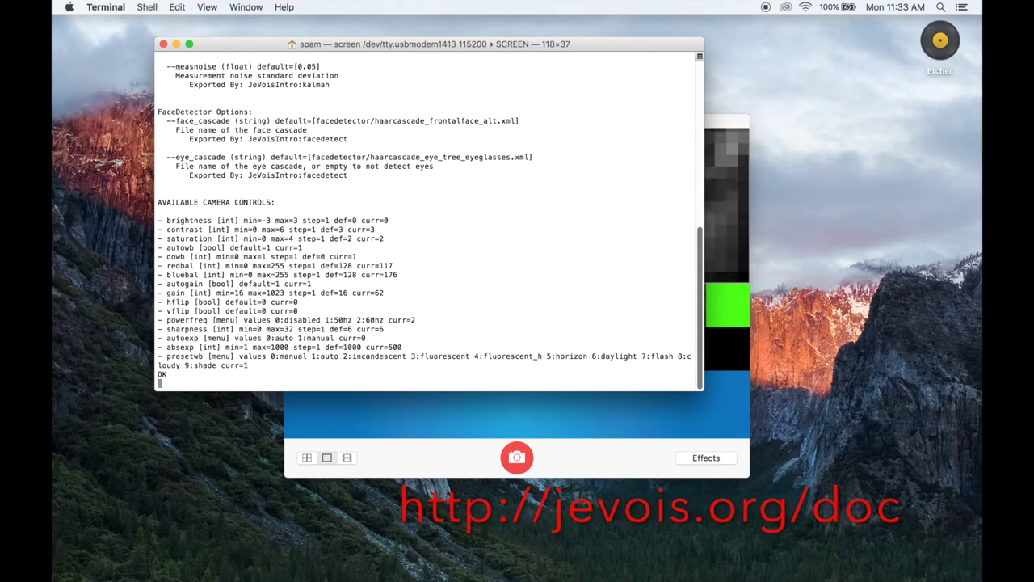
key("Return")
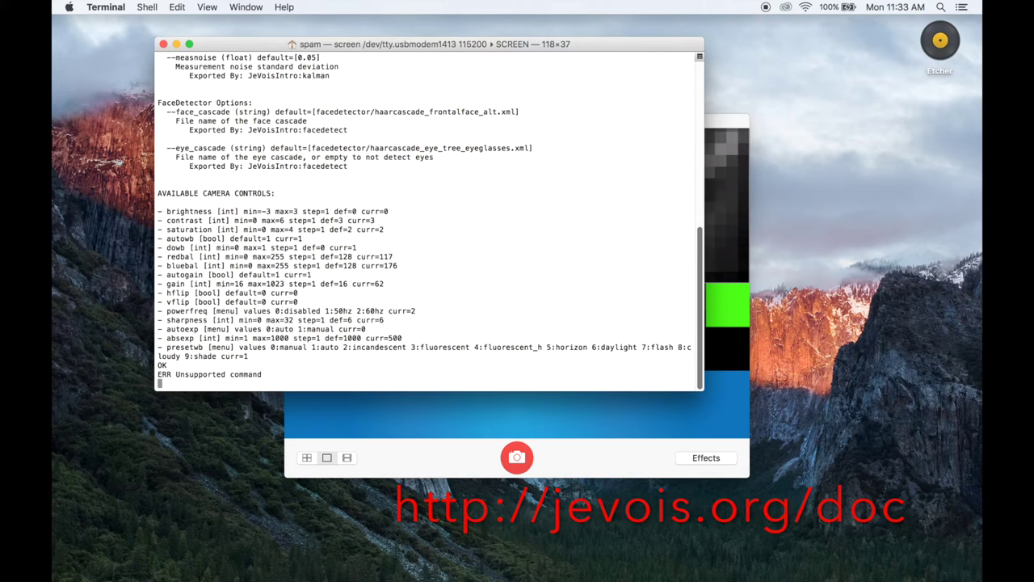
key("Return")
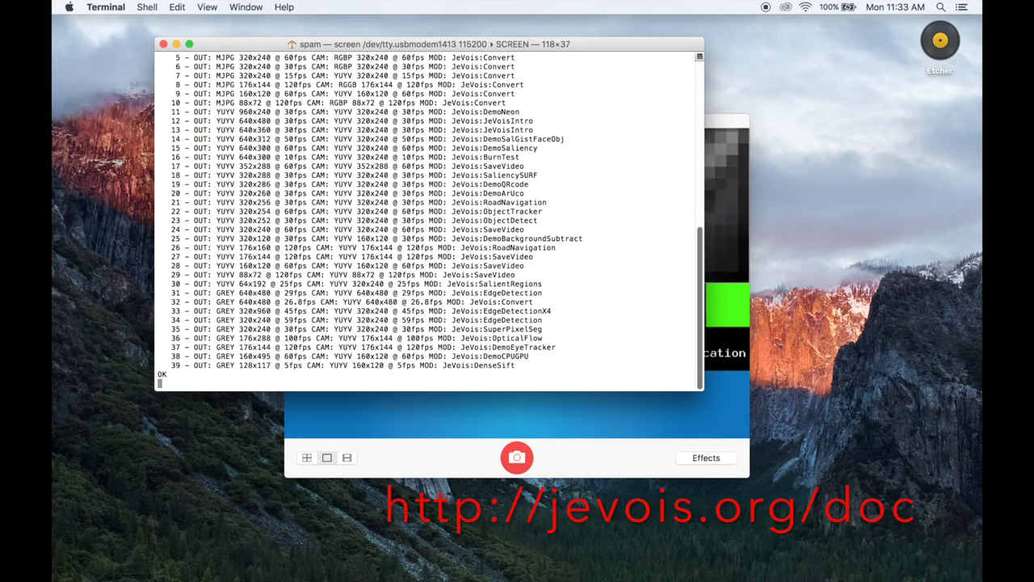
key("Return")
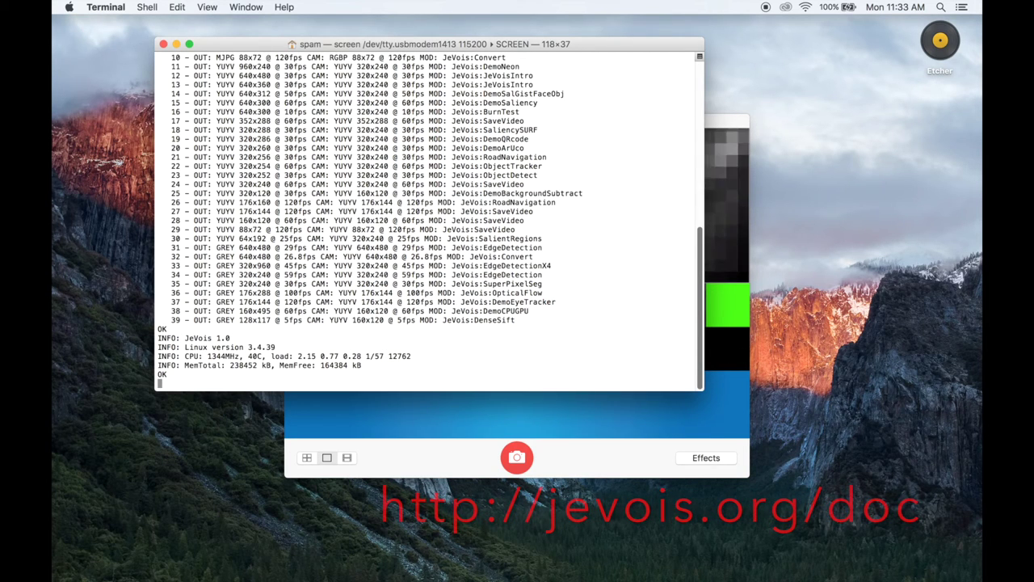
left_click(688, 427)
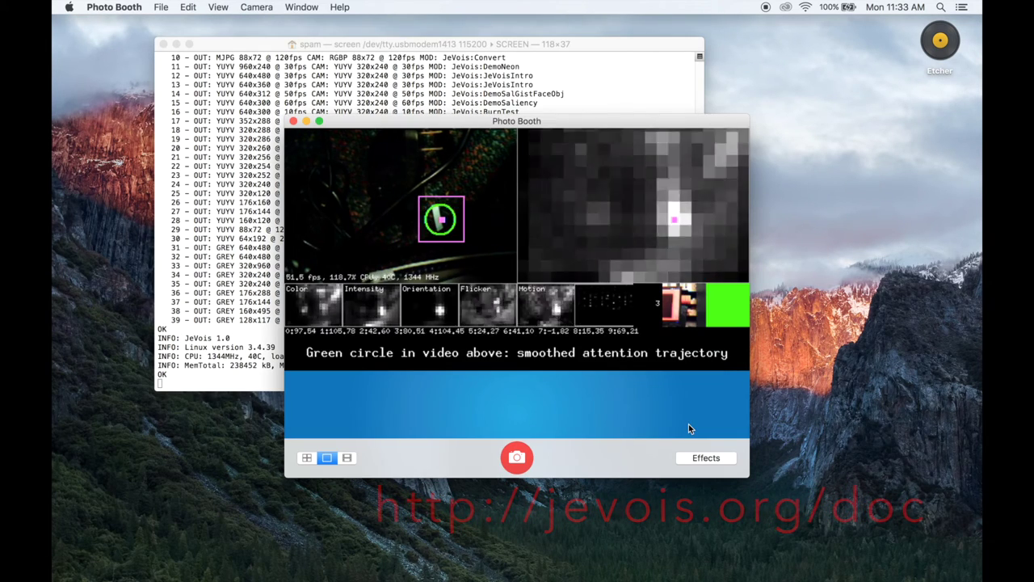